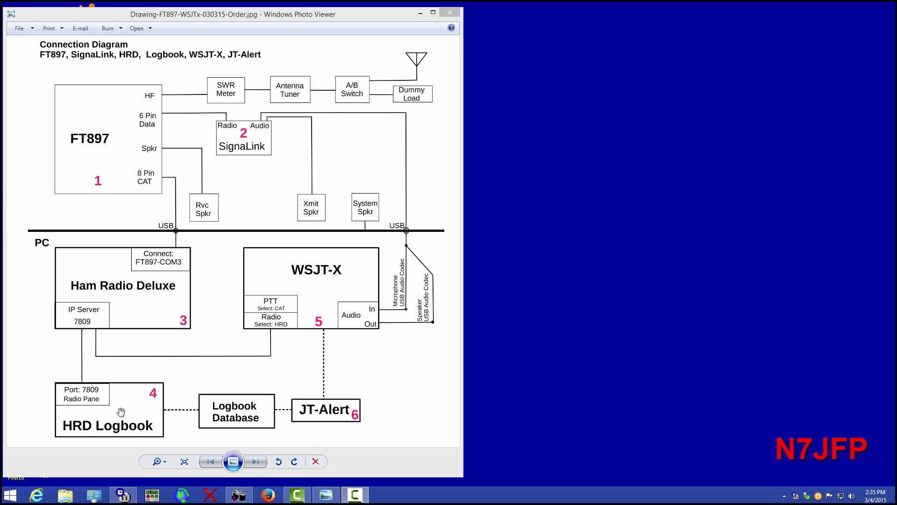
# Sync the PC clock with tick.usno.navy.mil in Dimension 4, a 0.07-second adjustment, and dismiss it.
pyautogui.click(127, 499)
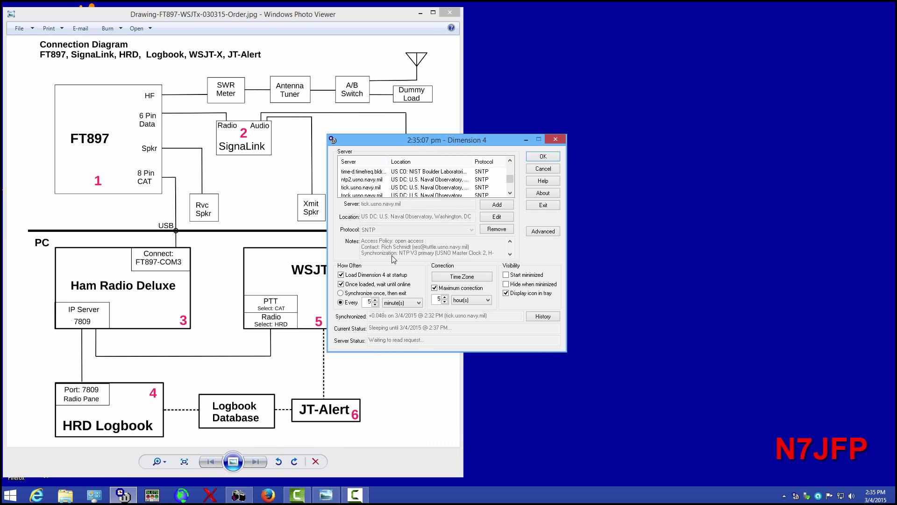
pyautogui.click(544, 158)
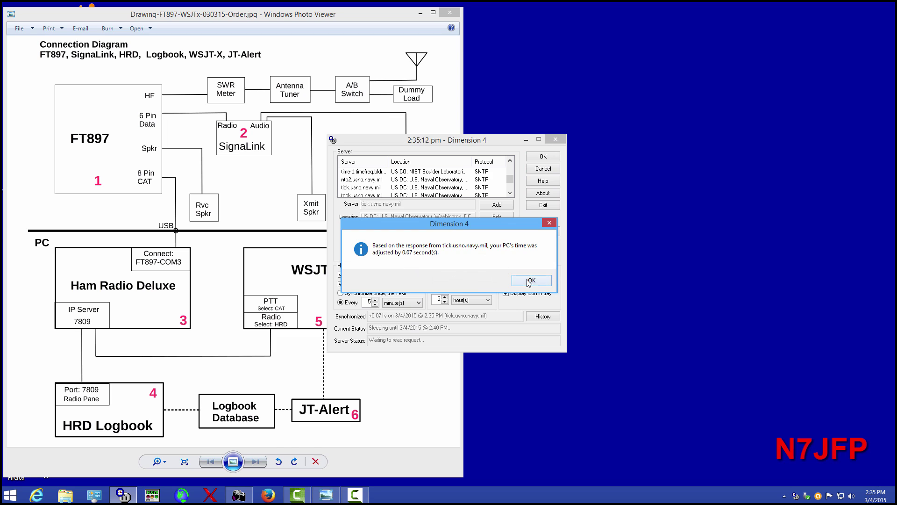
pyautogui.click(528, 280)
pyautogui.click(525, 139)
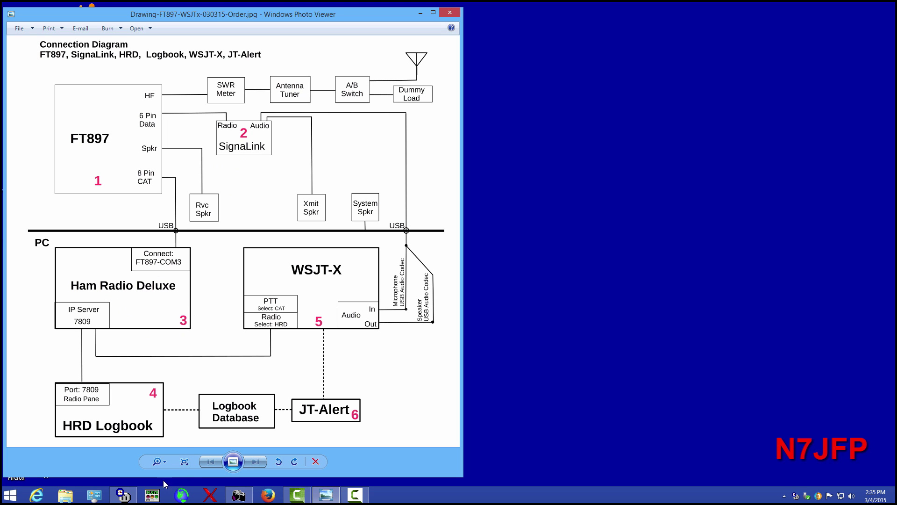
# Show HRD Rig Control with the FT-897 at 7.078.000 and open HRD Logbook.
pyautogui.click(152, 496)
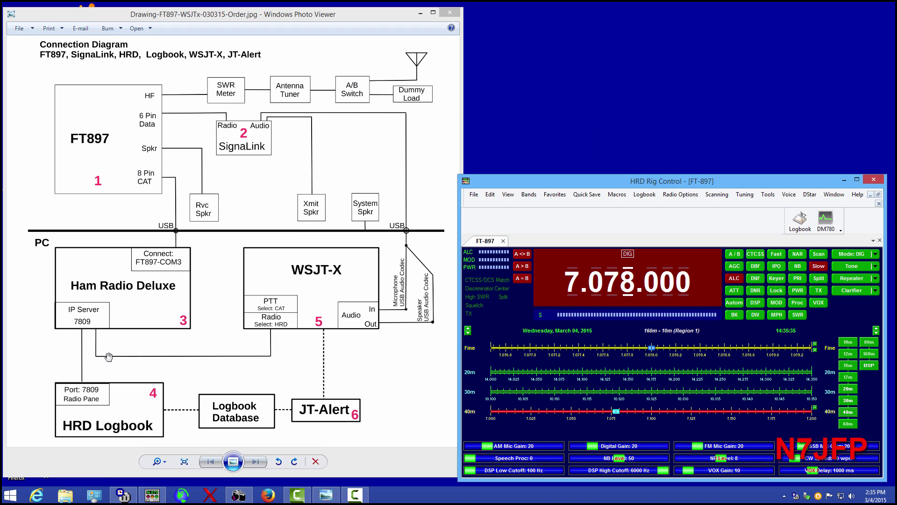
pyautogui.click(798, 219)
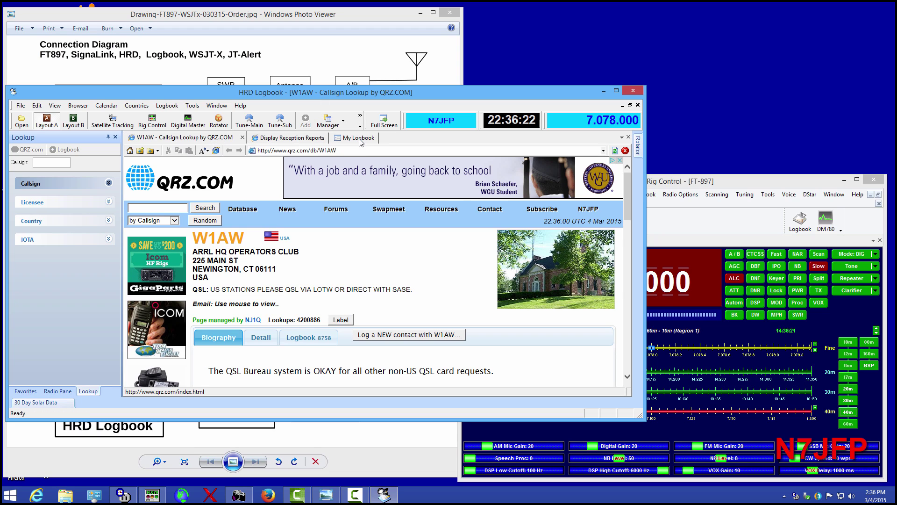
# Check the JT9 reception-report map over North America, return to the W1AW lookup, then minimize the logbook.
pyautogui.click(298, 139)
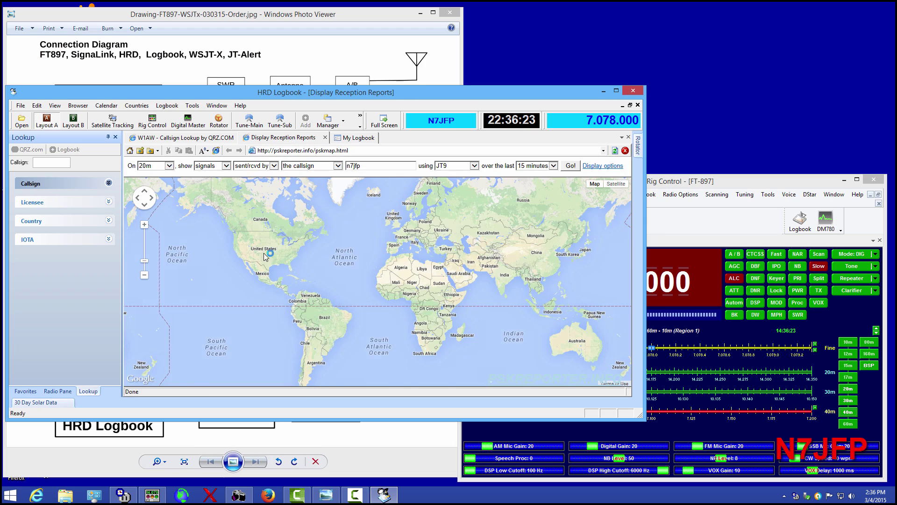
pyautogui.moveTo(225, 322); pyautogui.dragTo(350, 272)
pyautogui.scroll(1, 350, 273)
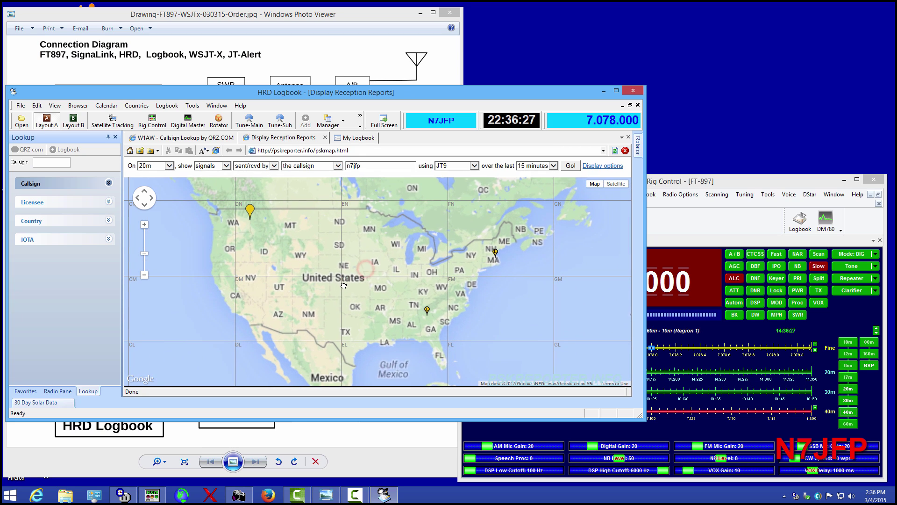
pyautogui.click(176, 139)
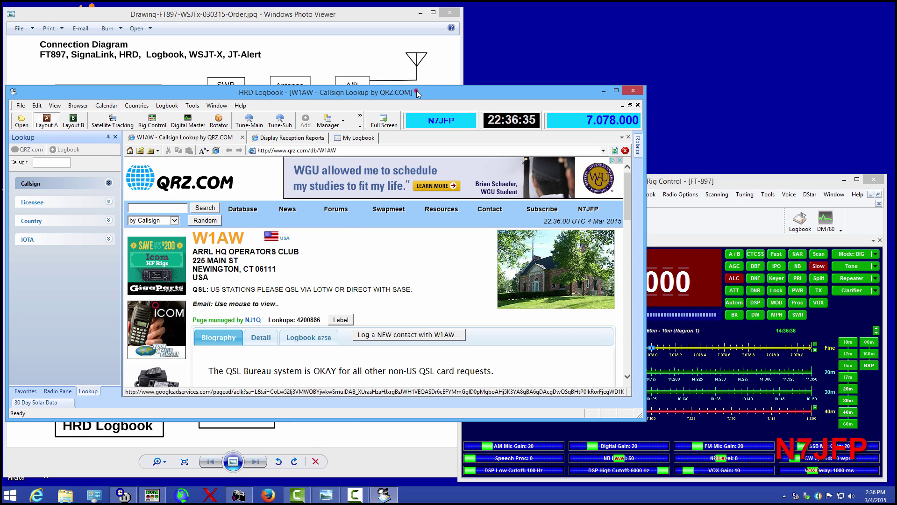
pyautogui.moveTo(416, 90); pyautogui.dragTo(77, 139)
pyautogui.press('super+Down')
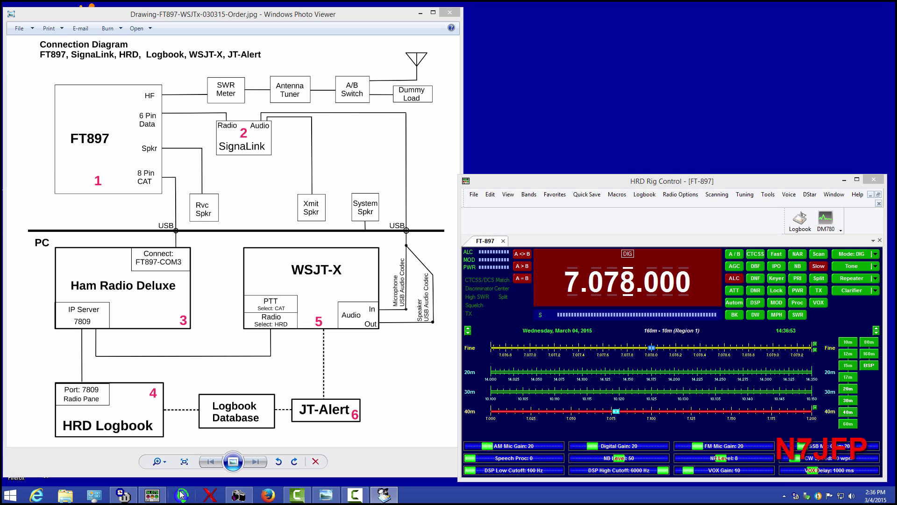
# Bring WSJT-X v1.4.0-rc2 forward beside Rig Control, its dial at 7.078 000 on 40m.
pyautogui.click(181, 494)
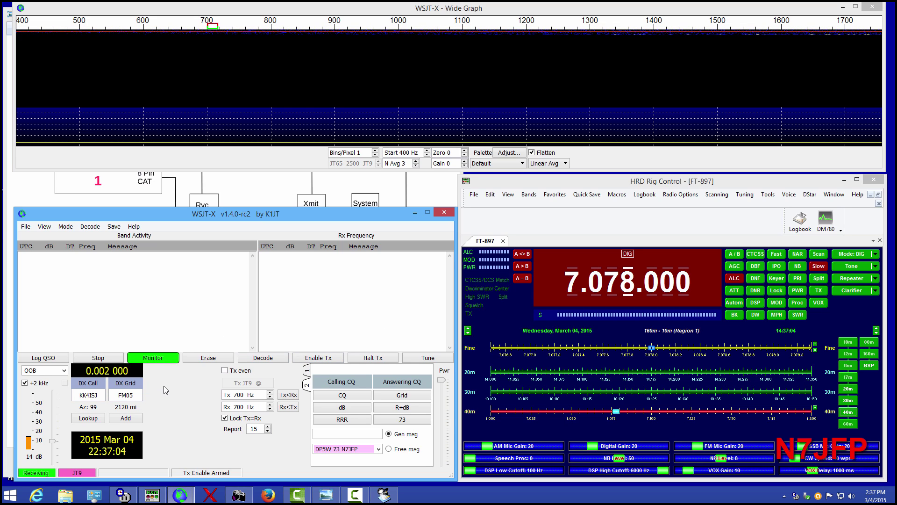
# Switch WSJT-X to the 20m band at 14.078 000 and start a tune transmission.
pyautogui.click(63, 370)
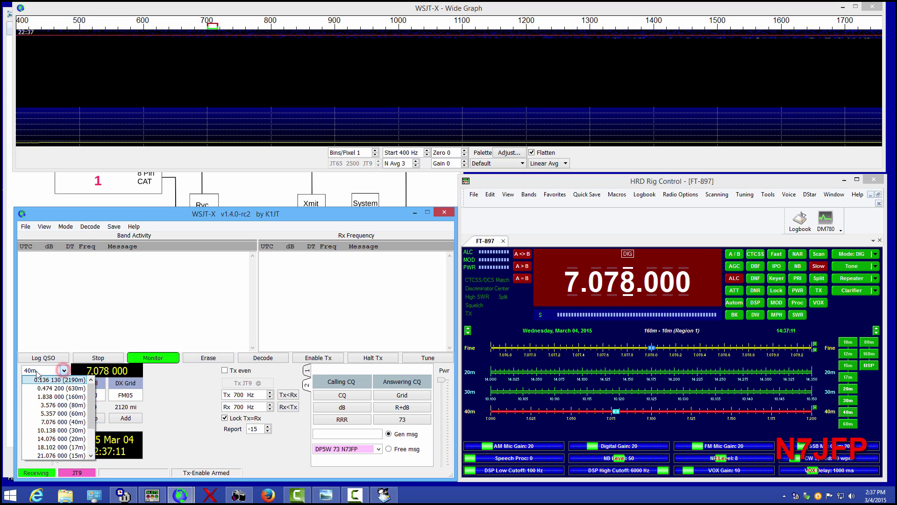
pyautogui.click(51, 439)
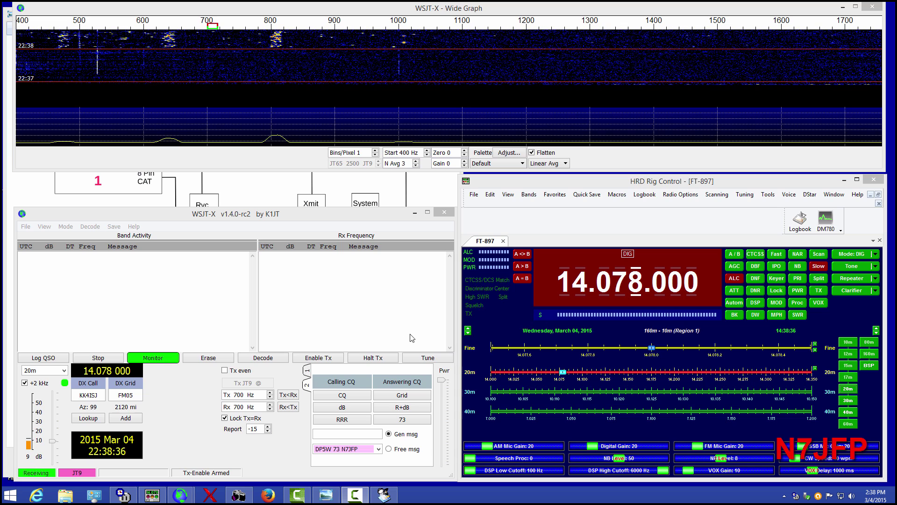
pyautogui.click(426, 360)
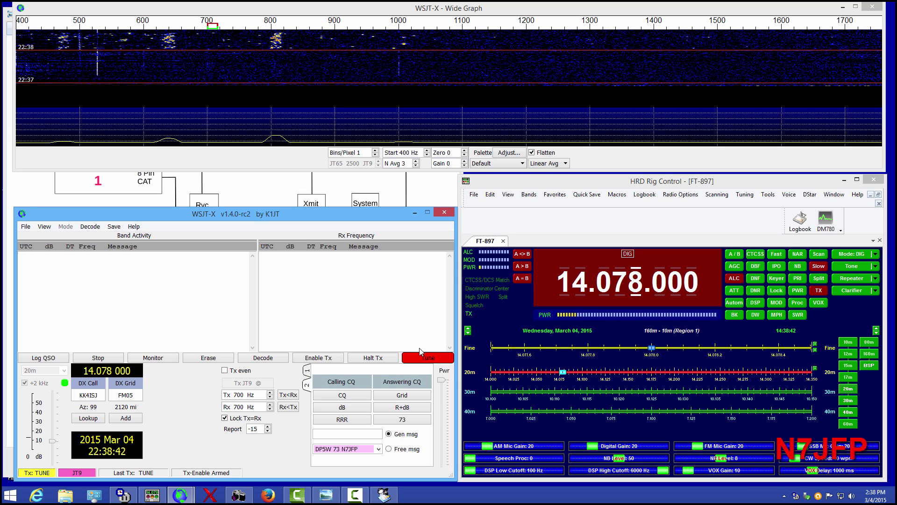
# Stop the tune transmission so WSJT-X resumes receiving JT9 signals on 20m.
pyautogui.click(420, 357)
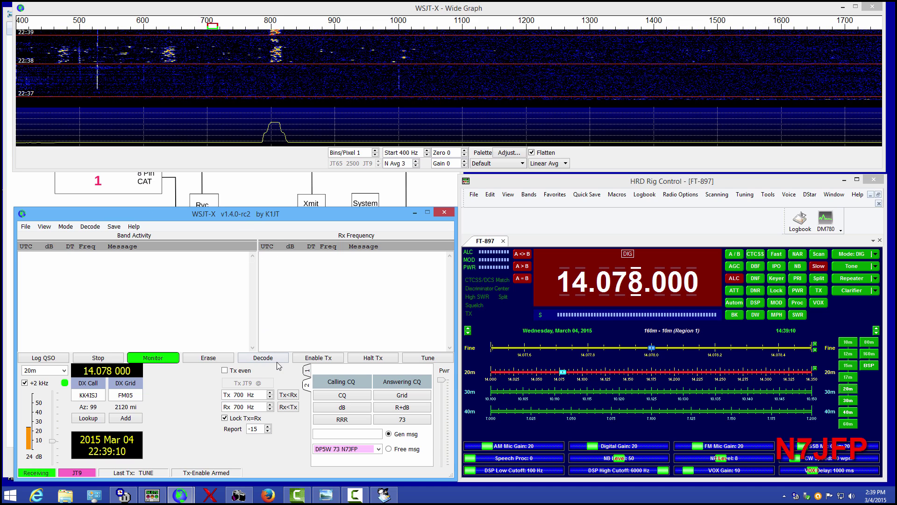
# Launch JTAlertX 2.5.6 and minimize the connection diagram viewer.
pyautogui.click(255, 191)
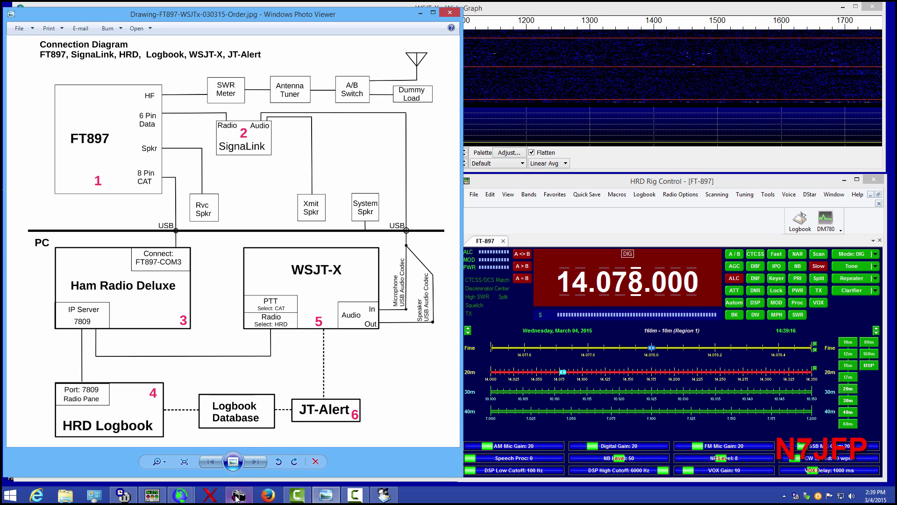
pyautogui.click(212, 494)
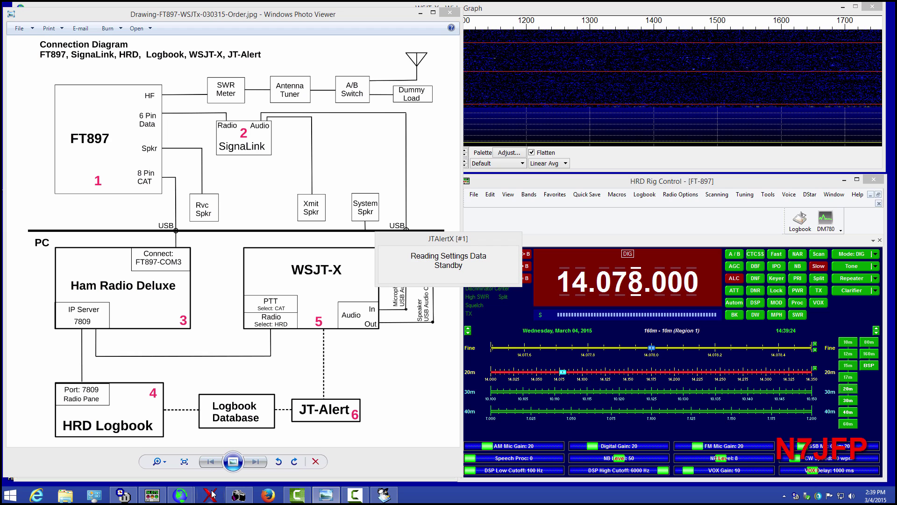
pyautogui.click(420, 13)
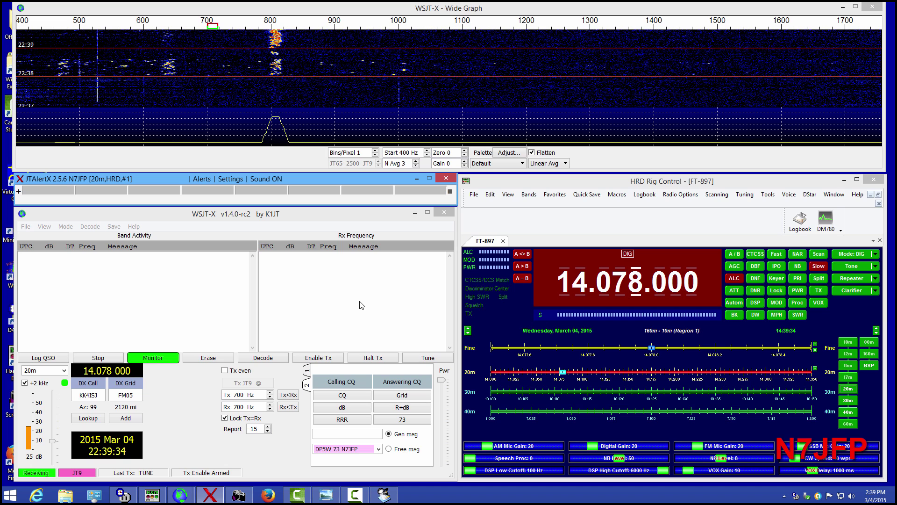
# Open JTAlert's Manage Settings and bring up the station connection diagram.
pyautogui.click(229, 178)
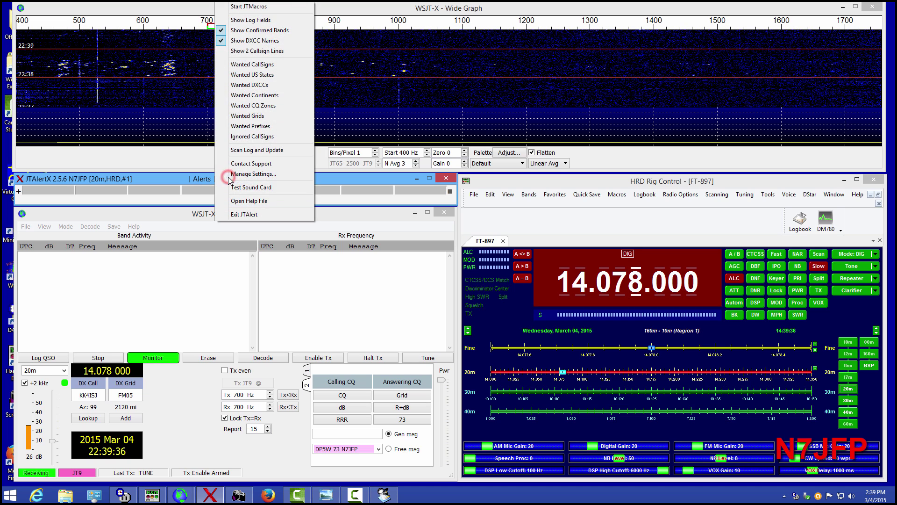
pyautogui.click(237, 187)
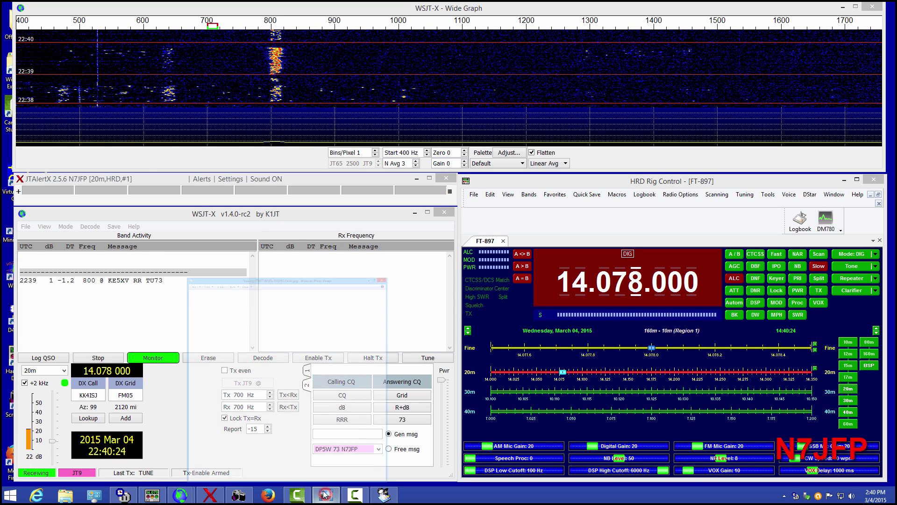
pyautogui.click(332, 497)
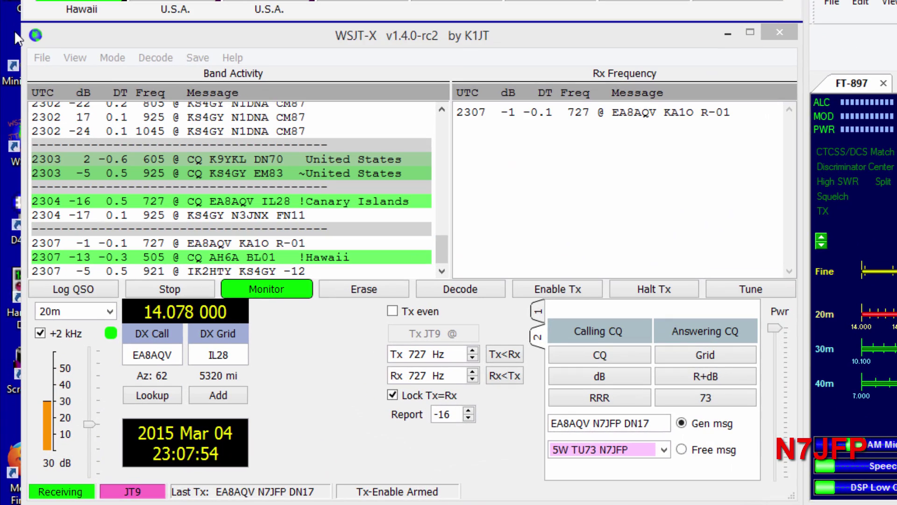
# Answer AH6A's CQ from Hawaii (grid BL01, 505 Hz) with transmit enabled.
pyautogui.doubleClick(223, 256)
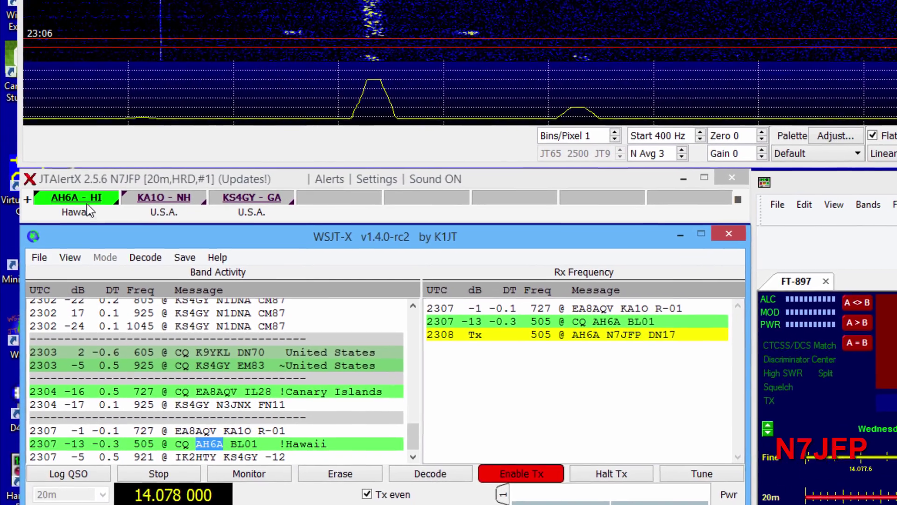
pyautogui.moveTo(99, 0)
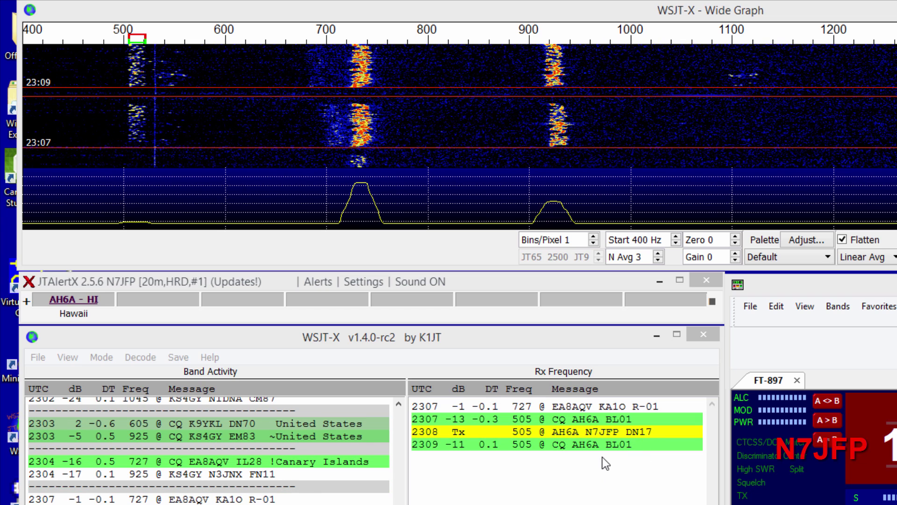
pyautogui.click(601, 457)
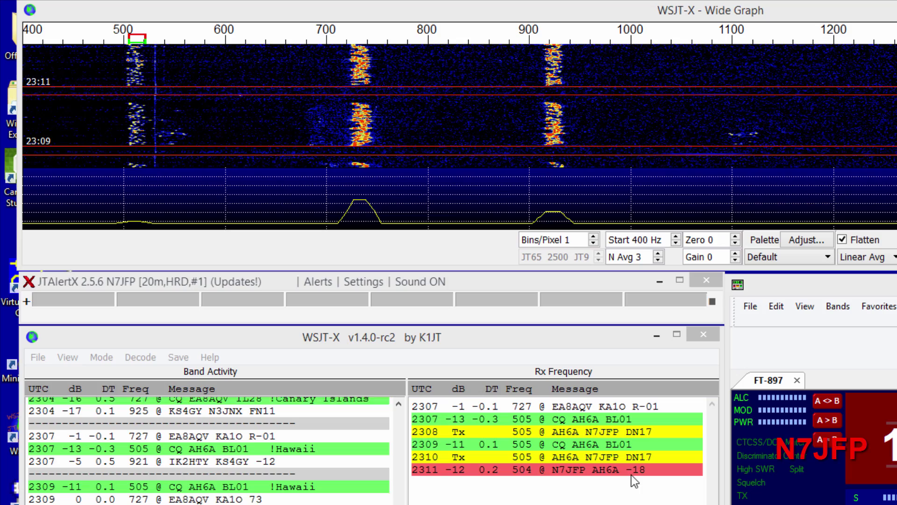
# Send the R-13 roger-and-report reply to AH6A from WSJT-X.
pyautogui.click(545, 481)
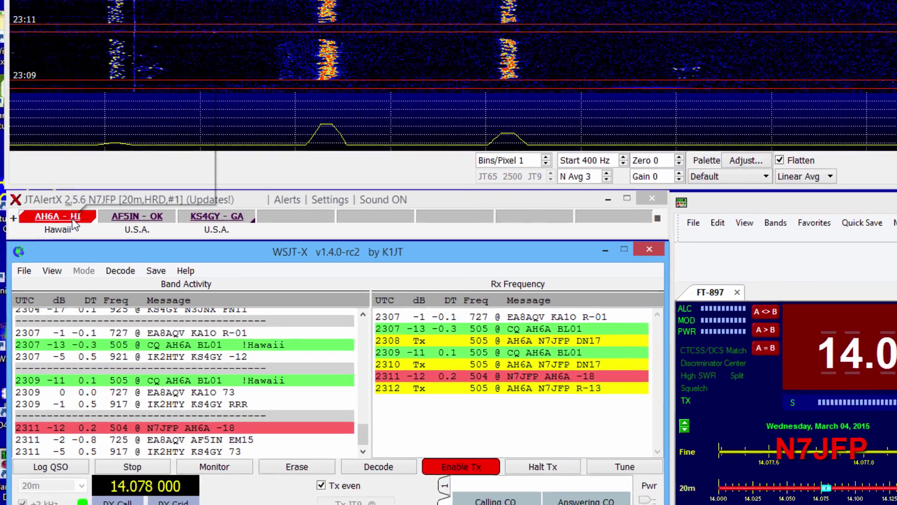
pyautogui.moveTo(57, 207)
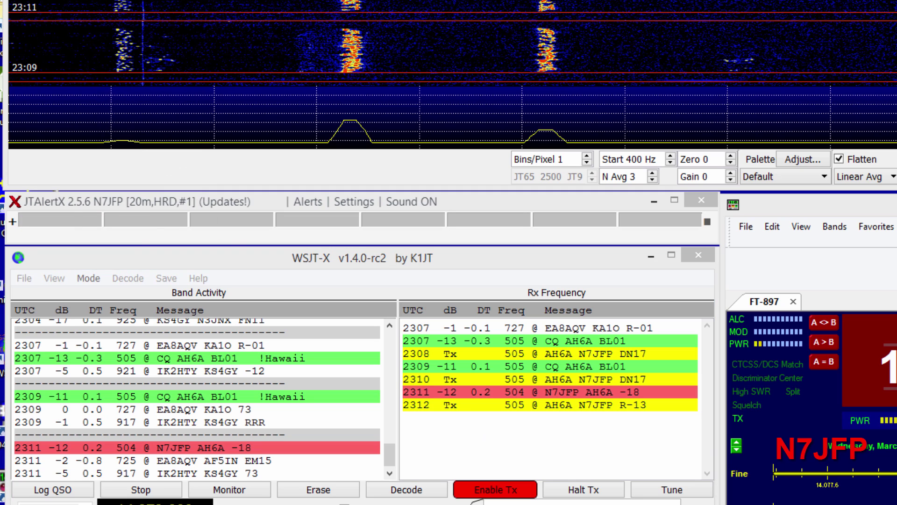
# Keep repeating the R-13 report to AH6A until their RRR acknowledgement is decoded.
pyautogui.click(613, 488)
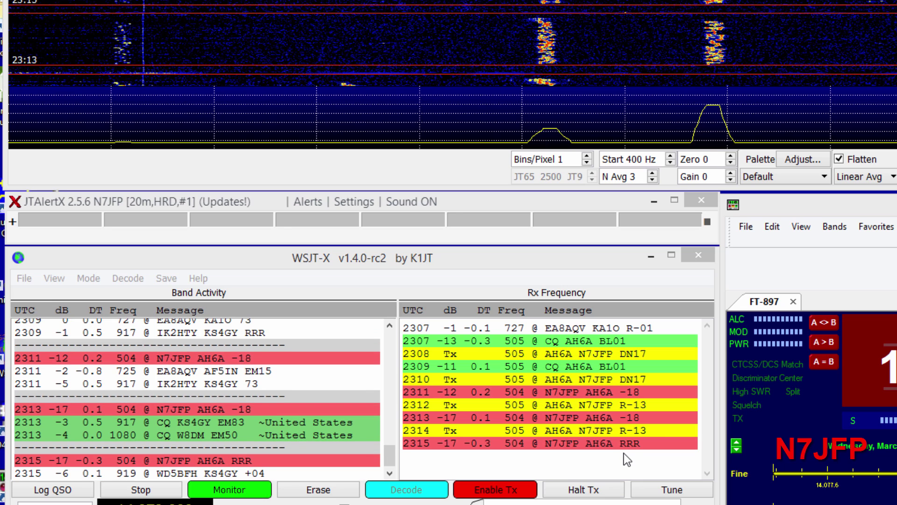
# After the 73 goes out, enter the operator's name in Log QSO and log the 14.078 MHz JT9 contact.
pyautogui.click(627, 447)
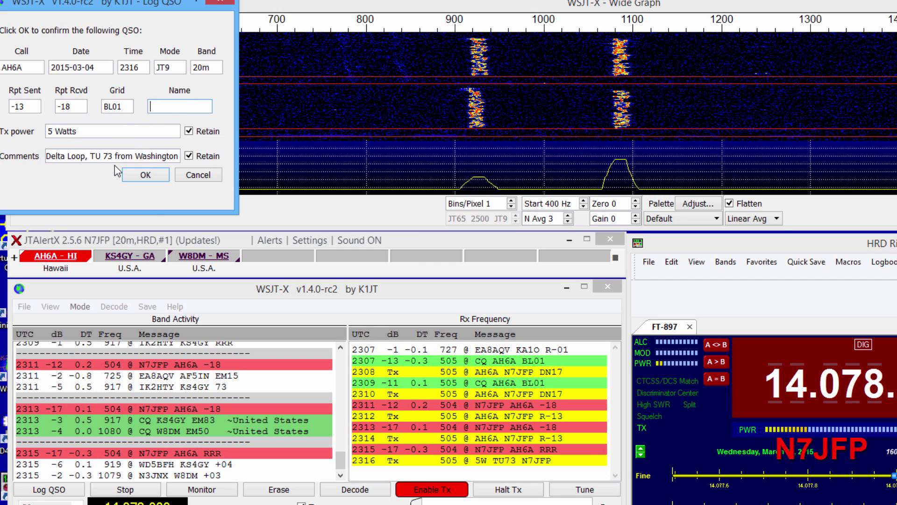
pyautogui.click(144, 173)
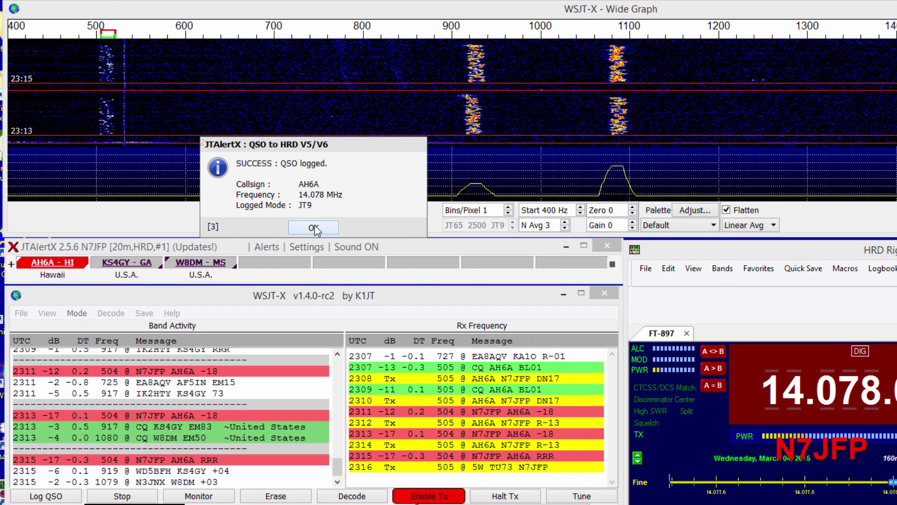
# Dismiss the JTAlertX logging confirmation and check that AH6A's closing 73 arrived, now marked B4.
pyautogui.click(314, 228)
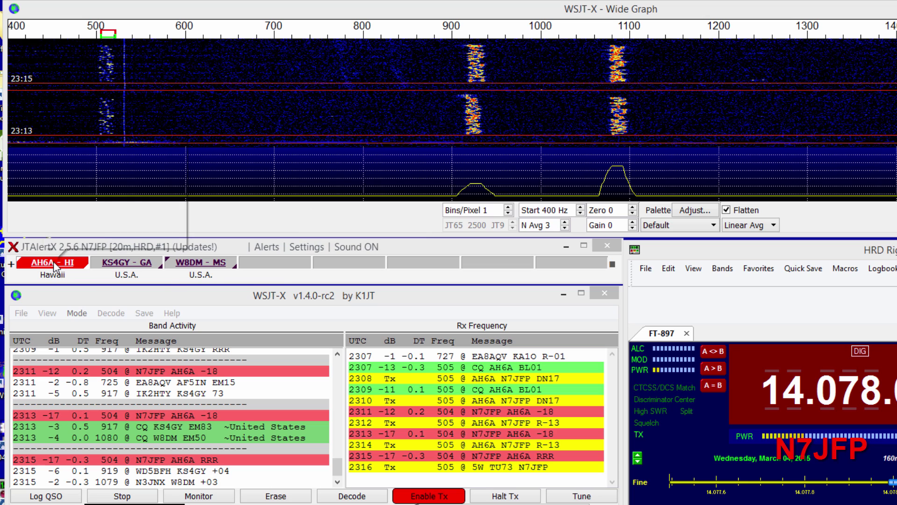
pyautogui.moveTo(55, 265)
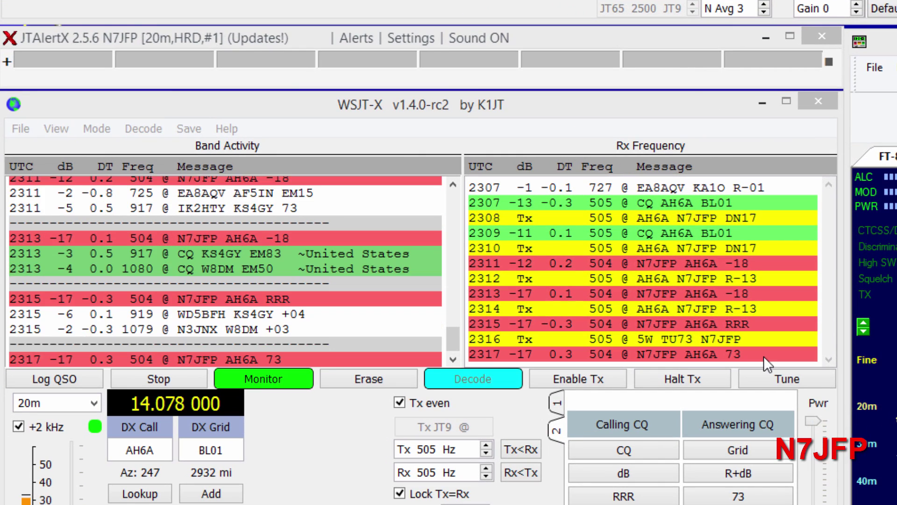
pyautogui.click(719, 354)
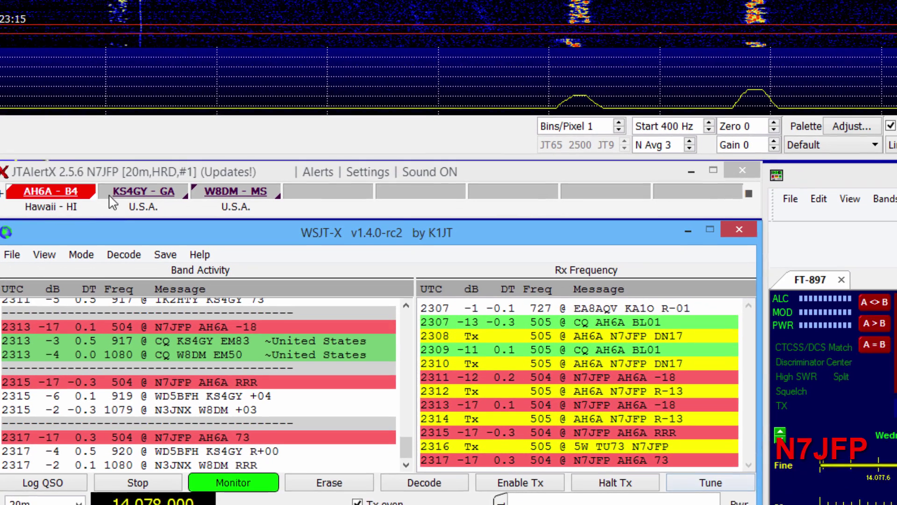
pyautogui.moveTo(59, 67)
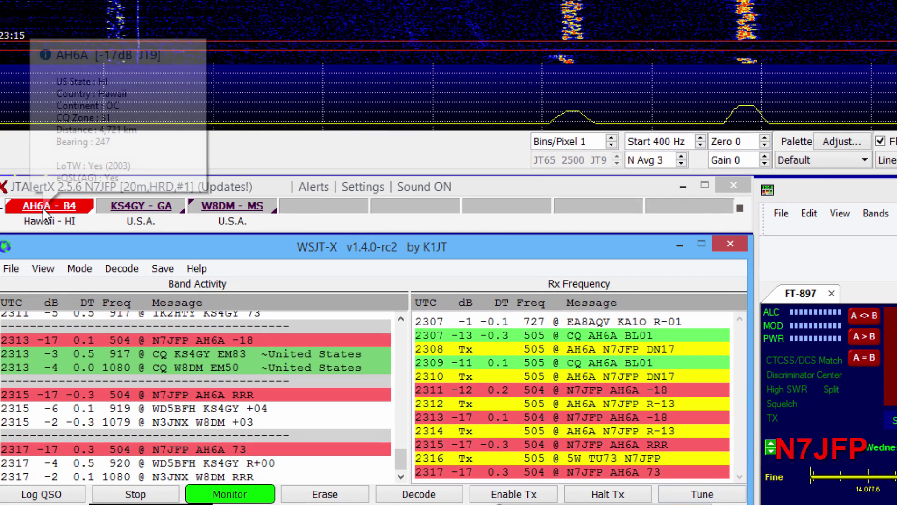